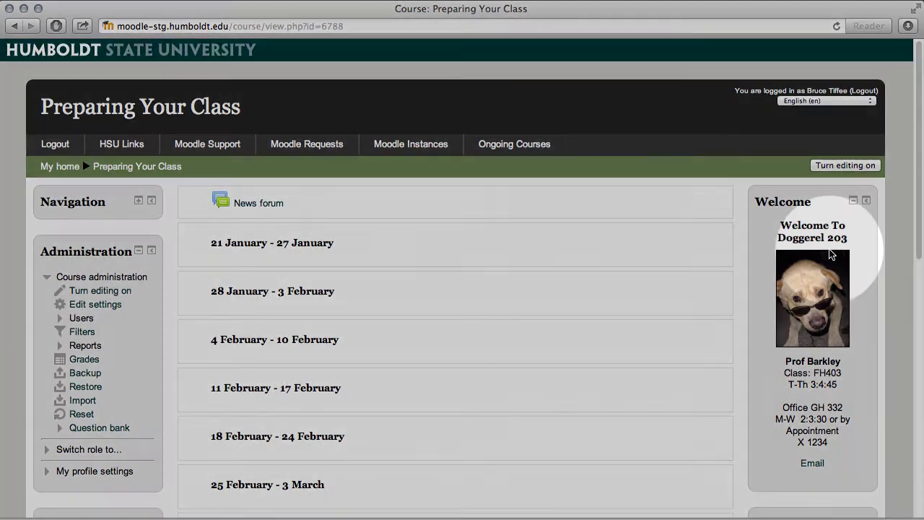
- Enable course editing and drop Sample Syllabus.docx into the 21 January – 27 January week
click(834, 166)
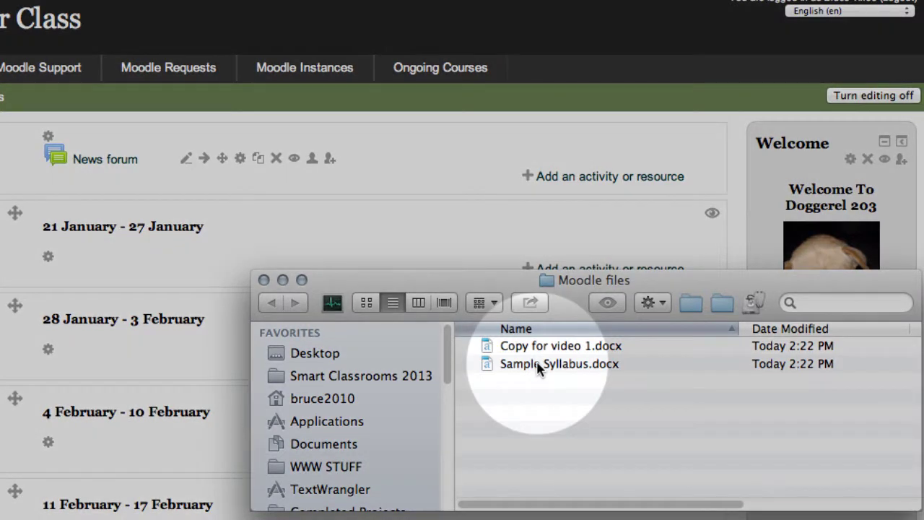
mouse_move(538, 368)
mouse_down()
mouse_move(215, 257)
mouse_move(171, 253)
mouse_up()
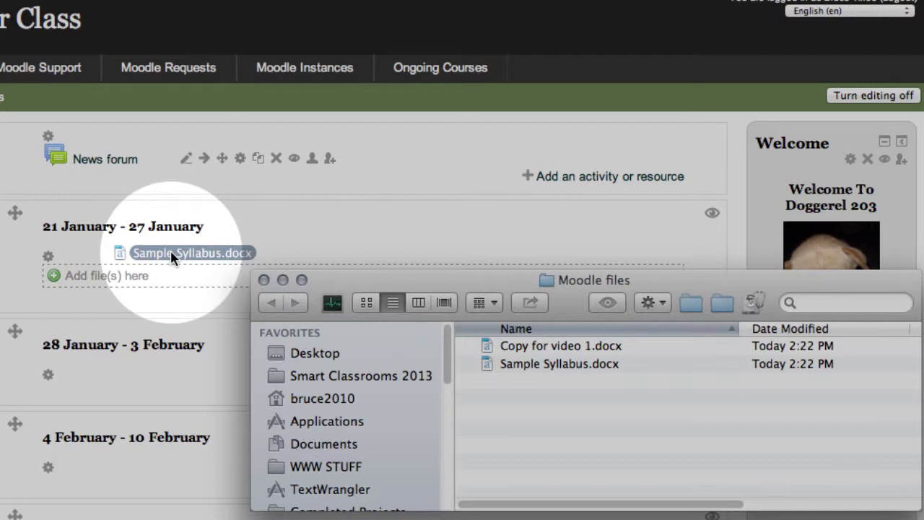
mouse_move(171, 252)
mouse_down()
mouse_move(171, 264)
mouse_move(166, 257)
mouse_up()
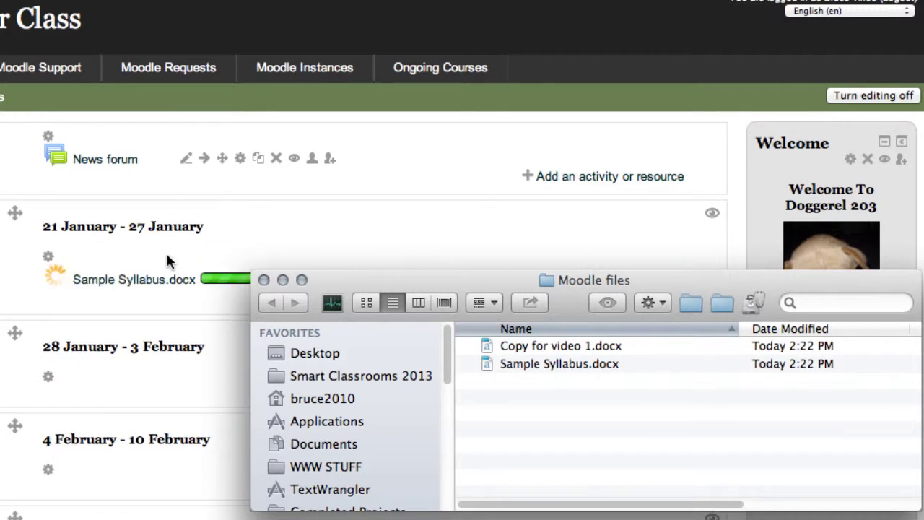
click(190, 259)
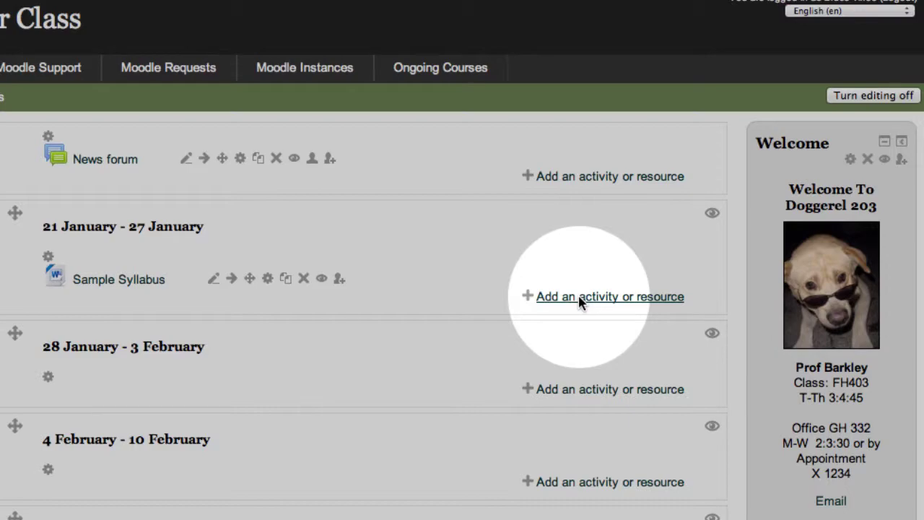
- Choose File under Resources in the first week's activity chooser to add a new file resource
click(580, 298)
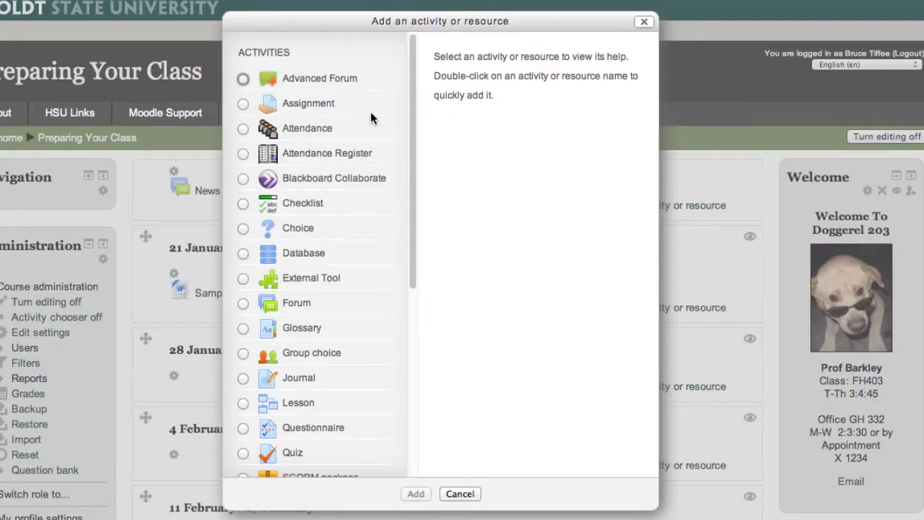
scroll(371, 120, down, 1)
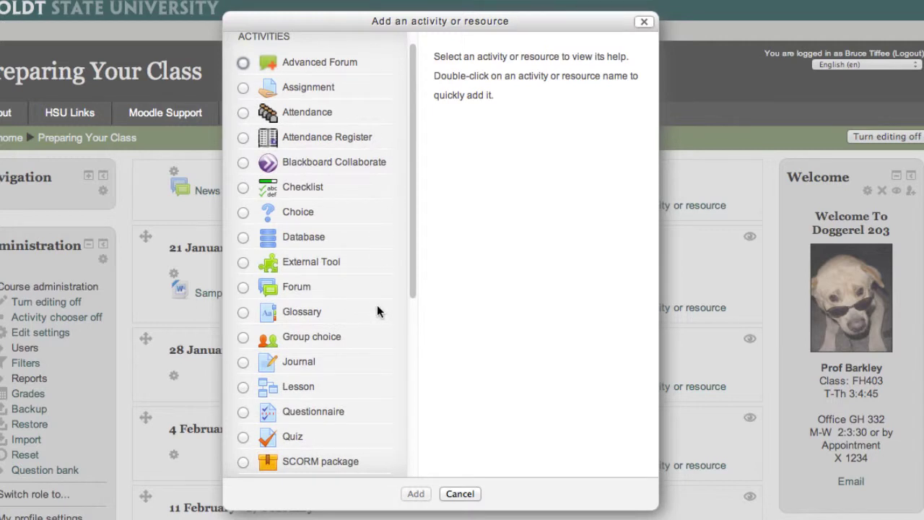
scroll(412, 323, down, 1)
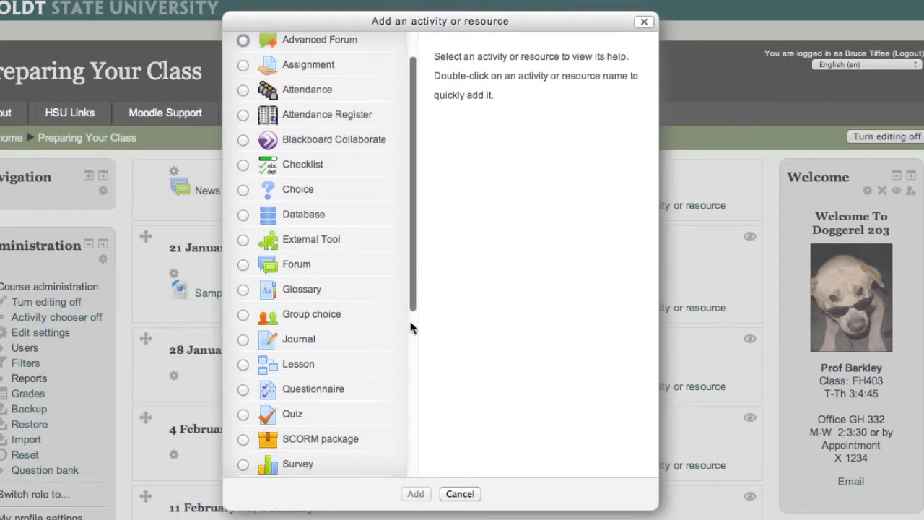
scroll(398, 334, down, 3)
scroll(396, 337, down, 5)
scroll(397, 339, down, 3)
scroll(375, 332, down, 2)
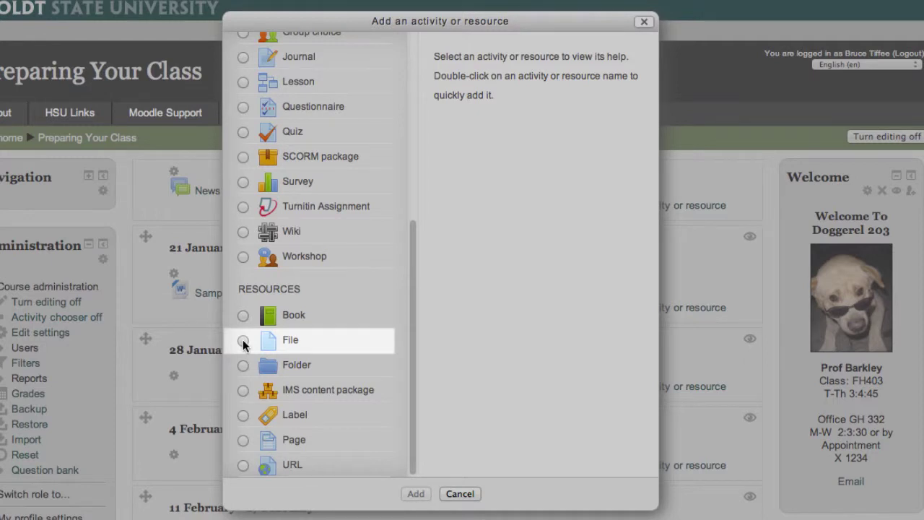
click(243, 342)
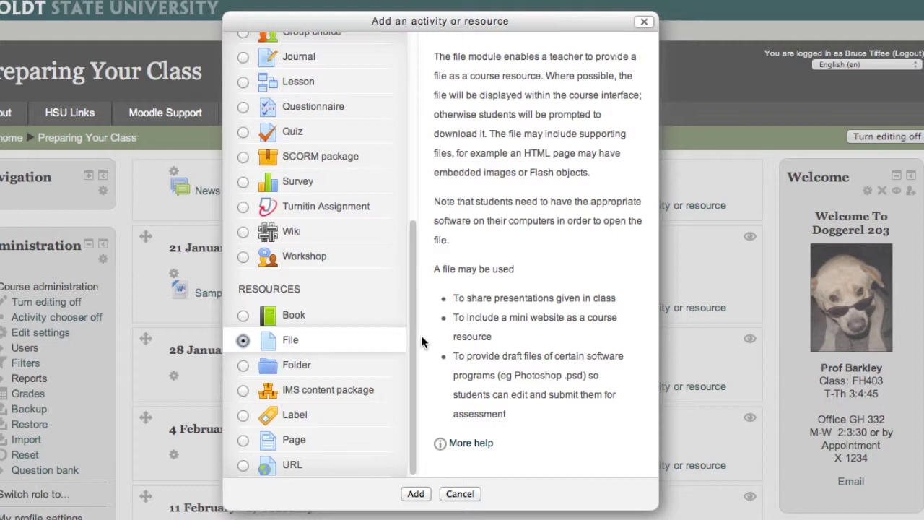
click(415, 495)
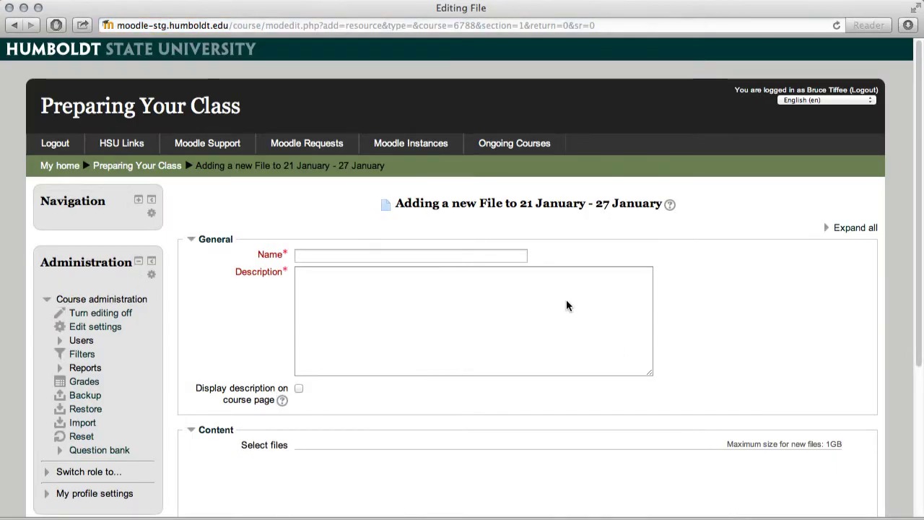
- Enter the name 'Class Expectations' and paste the sample summary sentence as the description via Paste from Word
click(501, 256)
text(C)
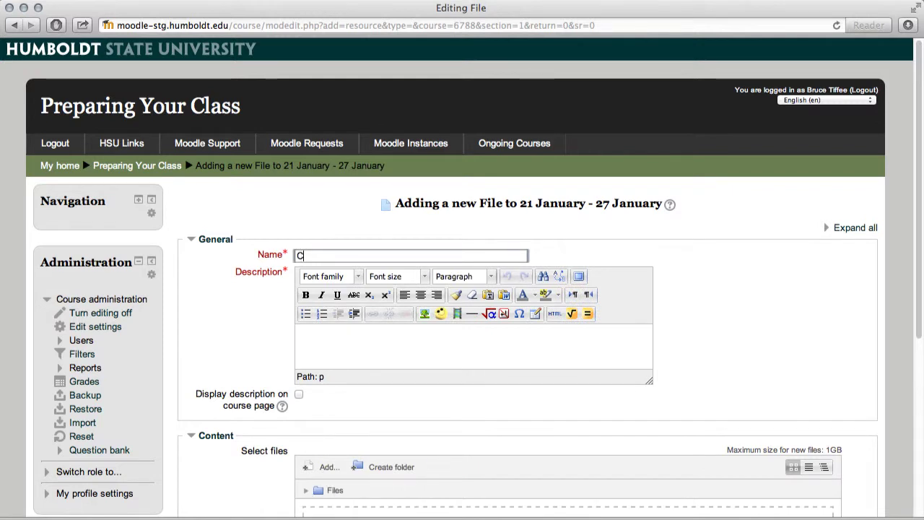
text(lass Expect)
text(ations)
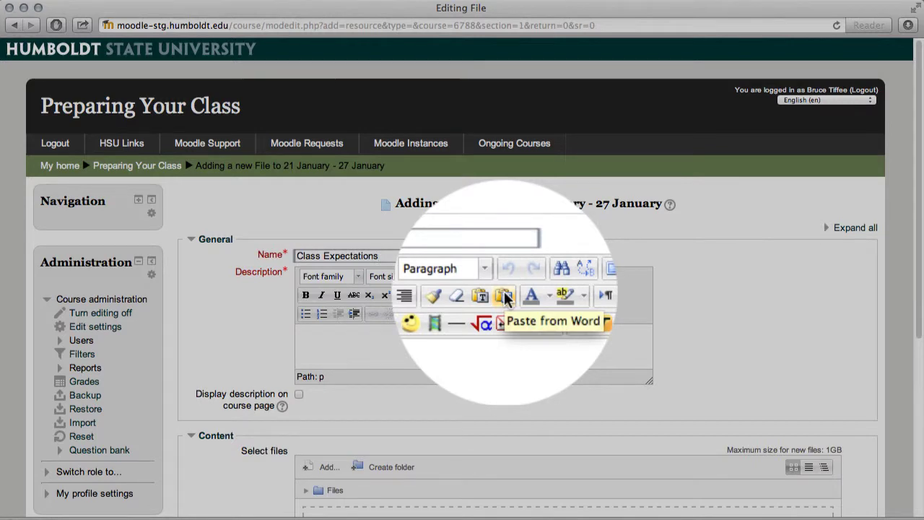
click(503, 298)
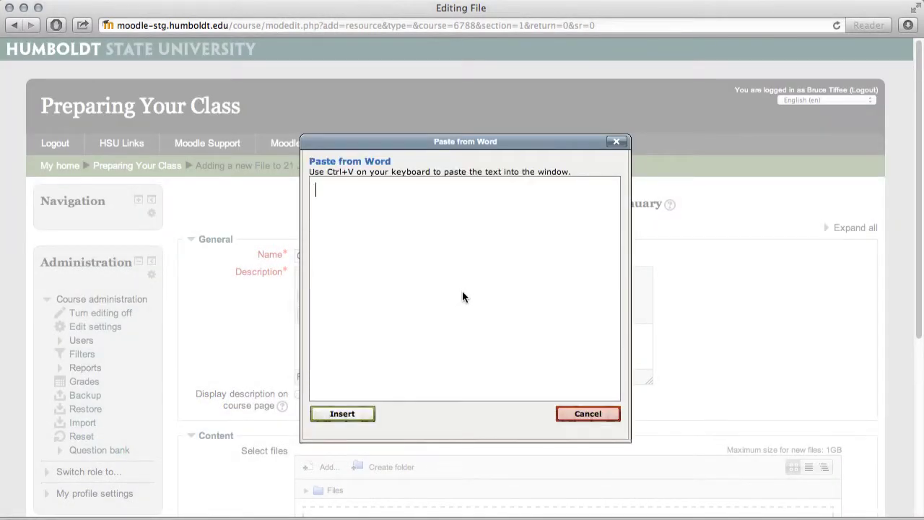
text(This is a short section of sample copy for my Summary box.)
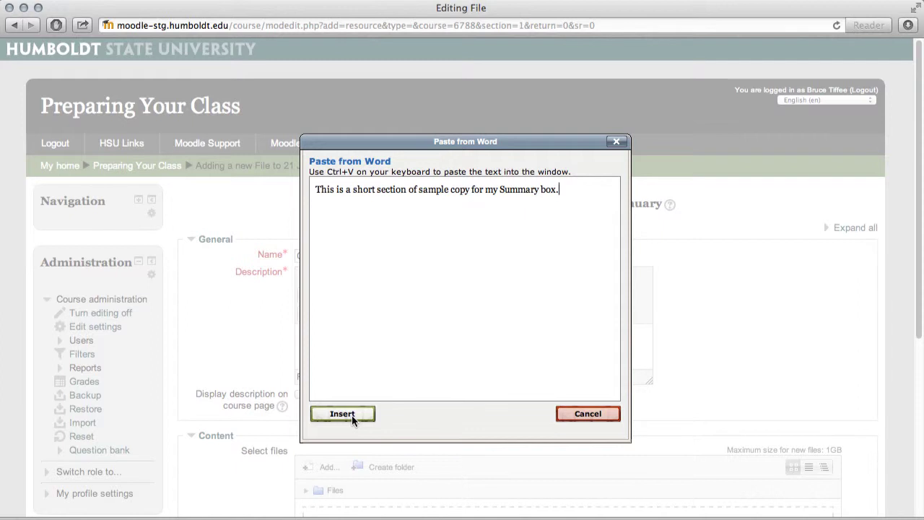
click(352, 415)
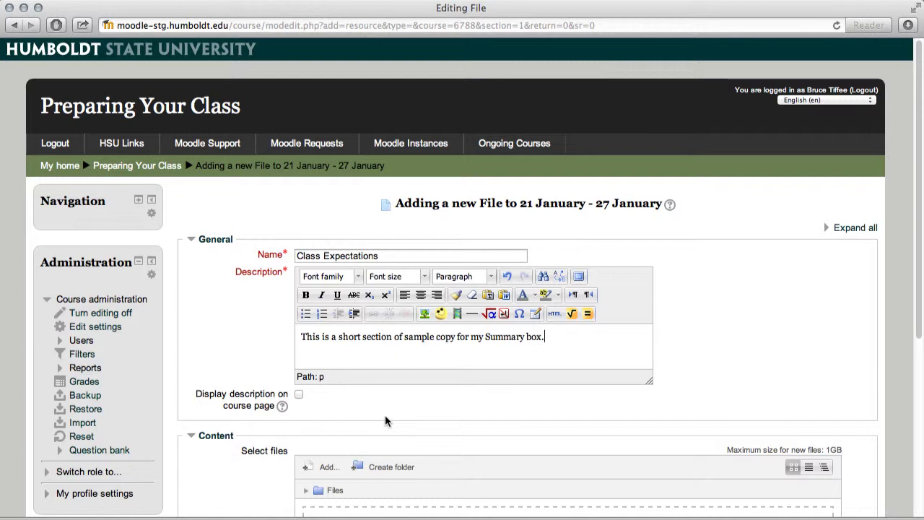
- Turn on 'Display description on course page' for Class Expectations
scroll(470, 422, down, 1)
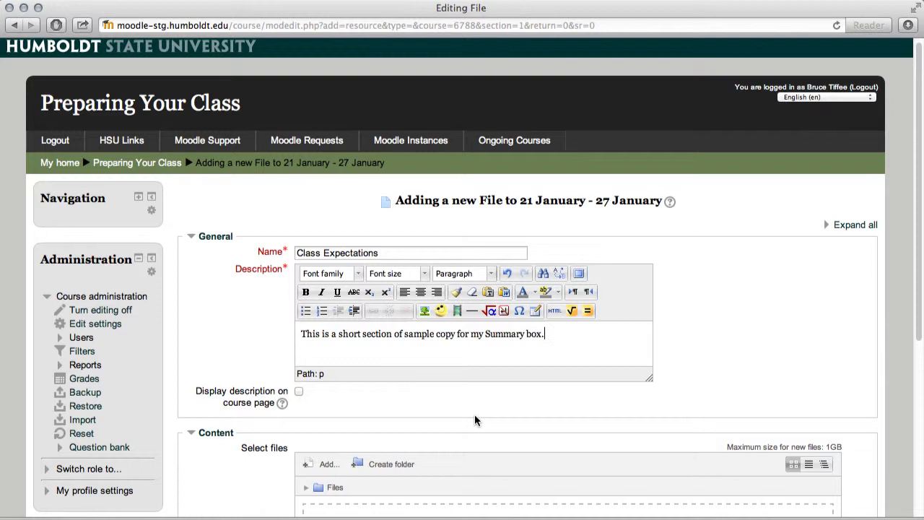
scroll(473, 421, down, 1)
scroll(474, 420, down, 1)
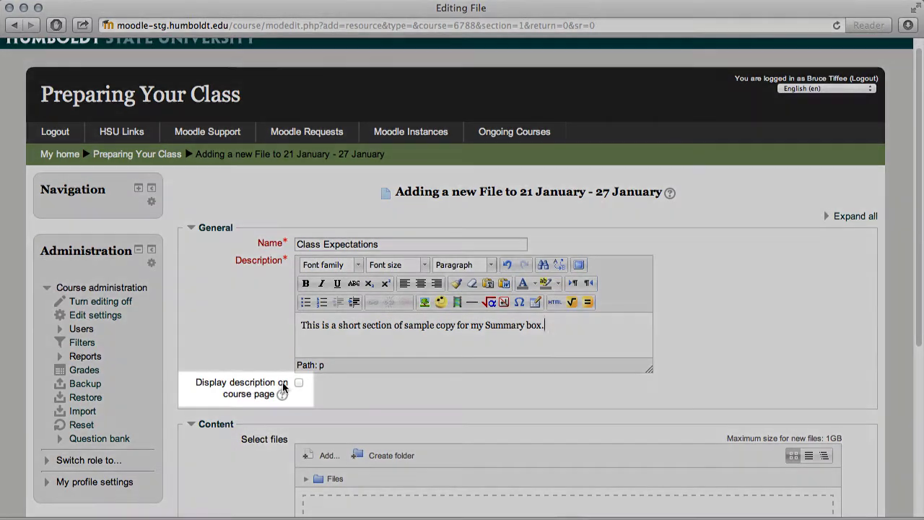
click(298, 382)
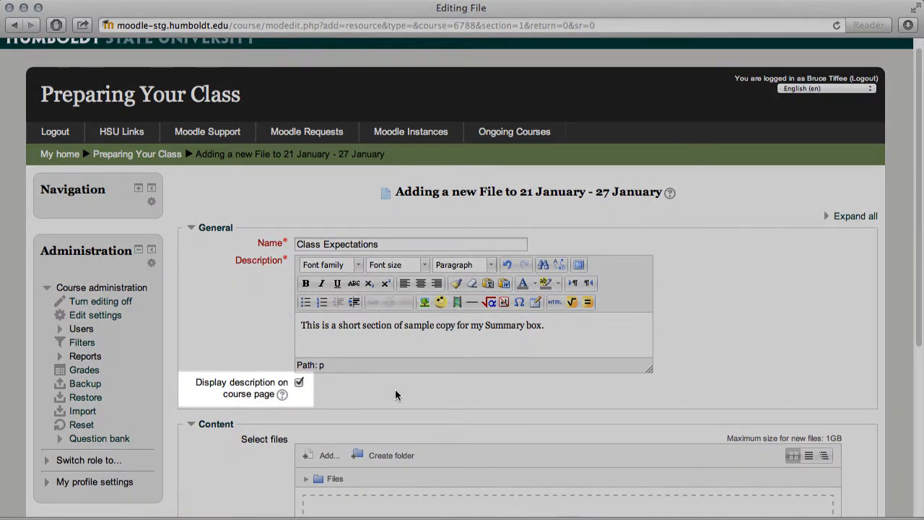
- Upload momo1.jpg as the resource's file
scroll(397, 395, down, 1)
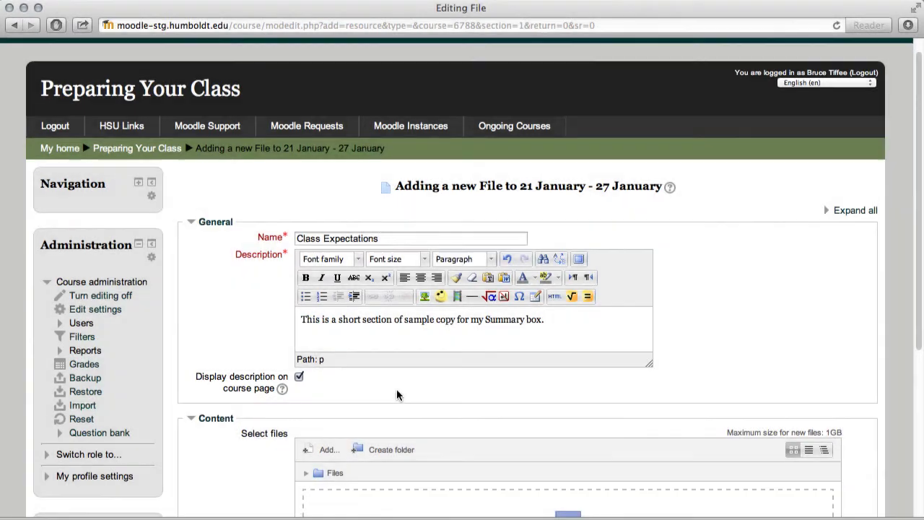
scroll(396, 394, down, 3)
scroll(397, 394, down, 2)
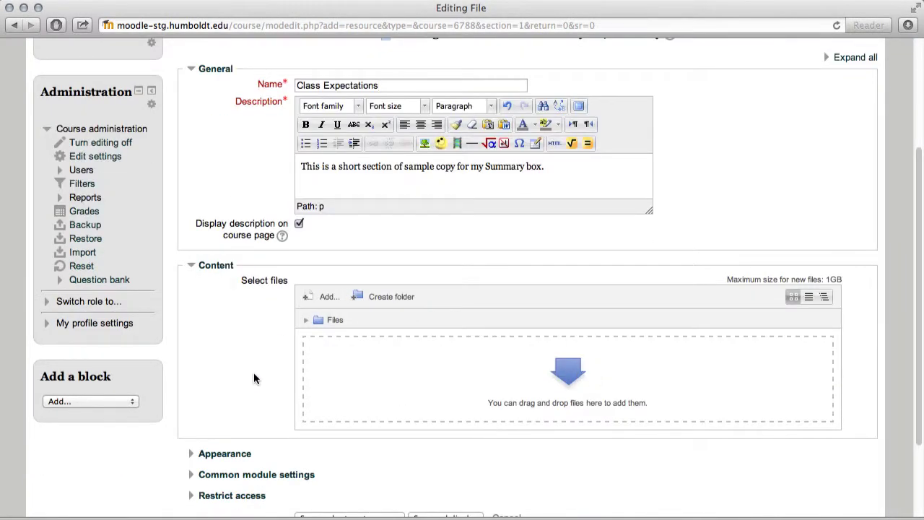
click(328, 298)
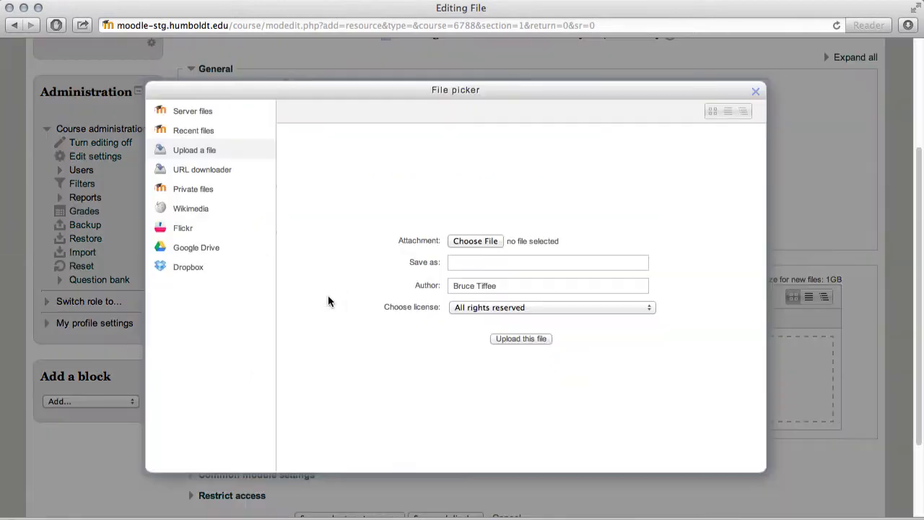
click(474, 240)
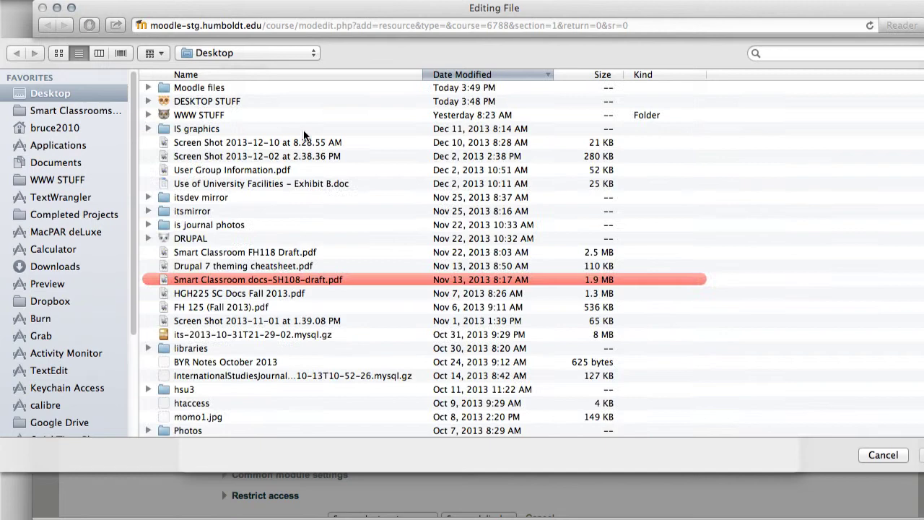
click(214, 417)
key(Return)
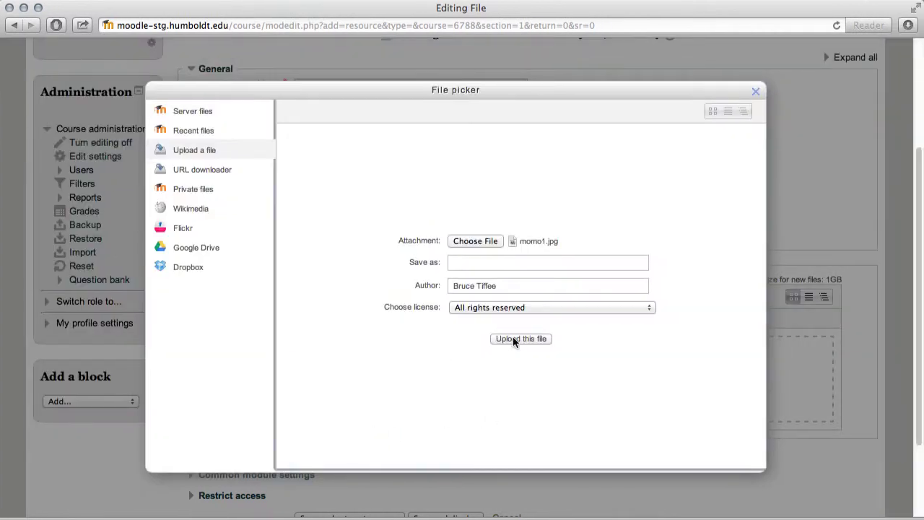
click(514, 340)
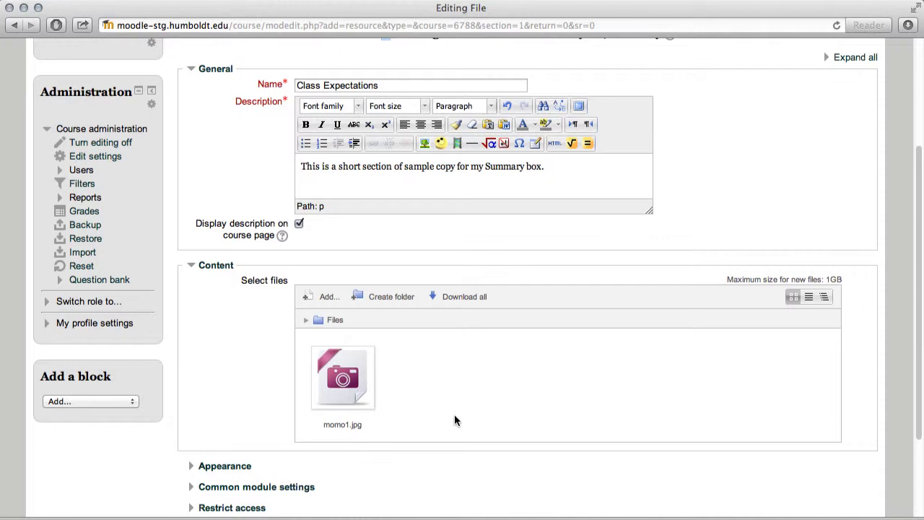
- Leave the Appearance display option on Automatic and save Class Expectations back to the course
scroll(454, 420, down, 2)
scroll(453, 420, down, 3)
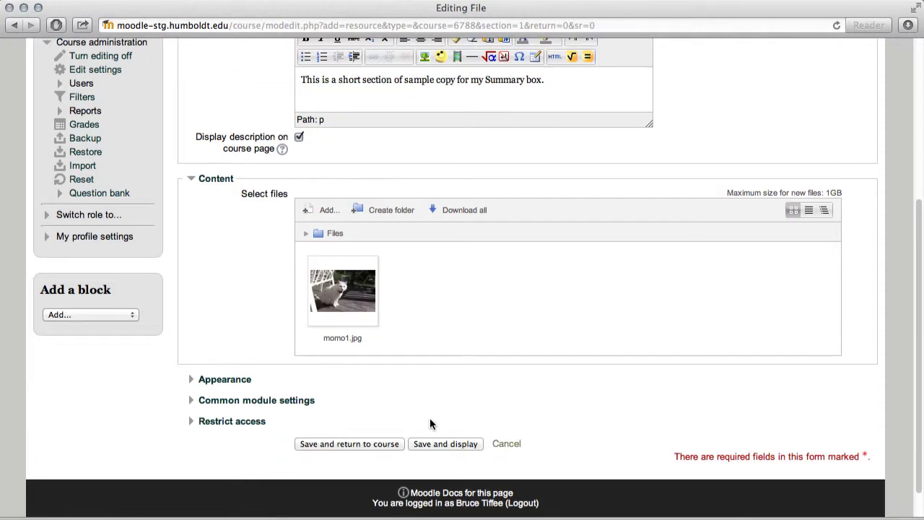
click(240, 383)
scroll(496, 394, down, 1)
scroll(498, 396, down, 1)
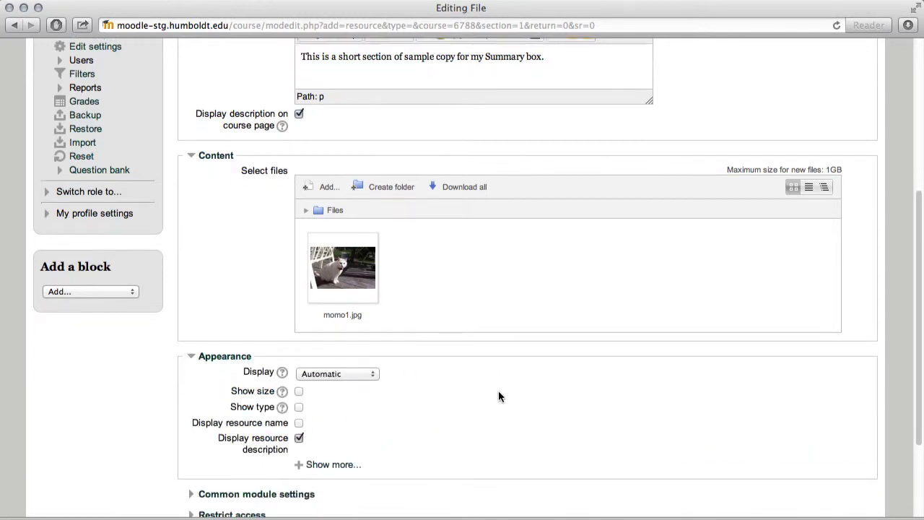
scroll(498, 396, down, 1)
scroll(498, 396, down, 1)
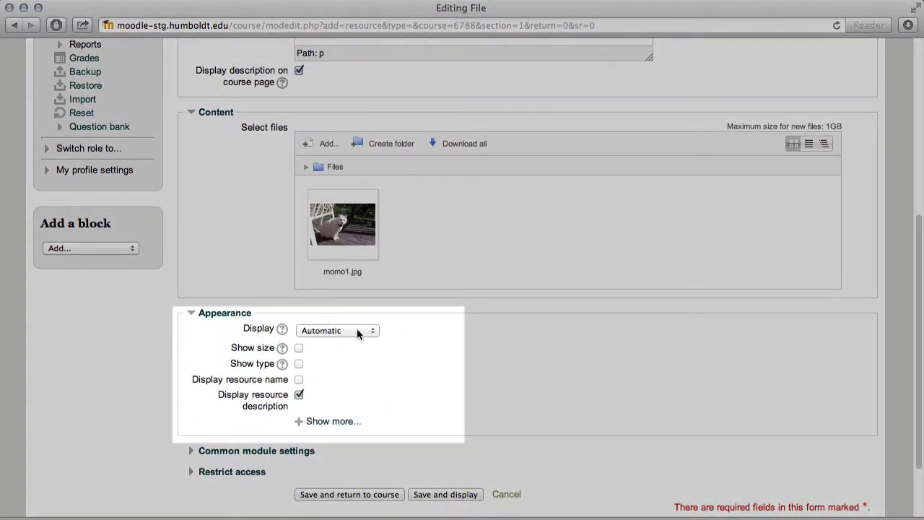
click(357, 329)
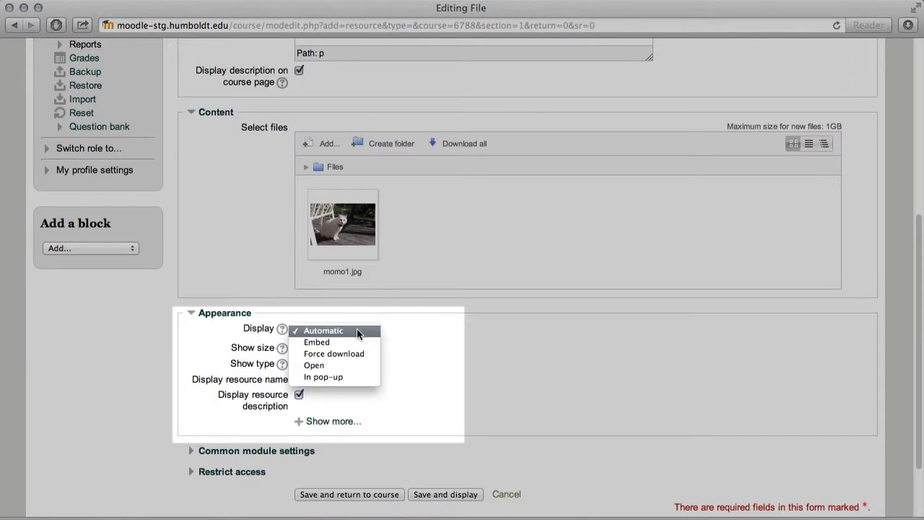
click(531, 327)
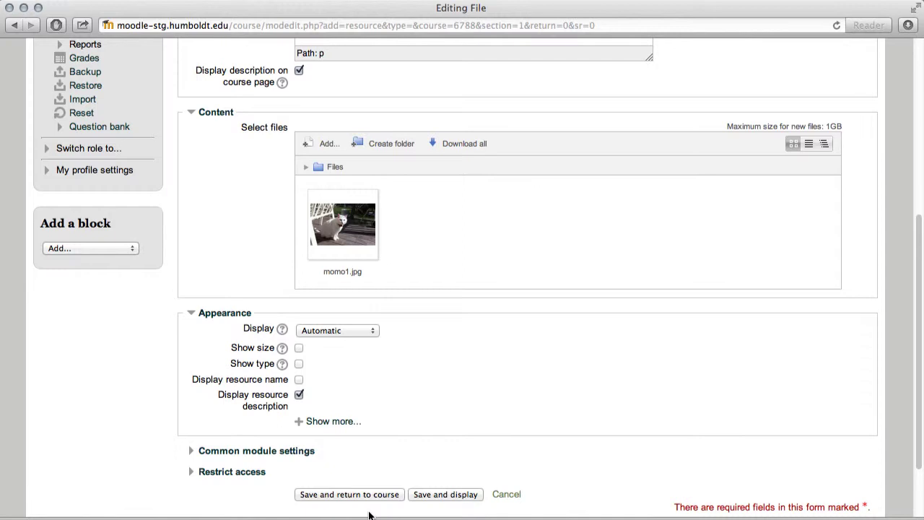
click(374, 495)
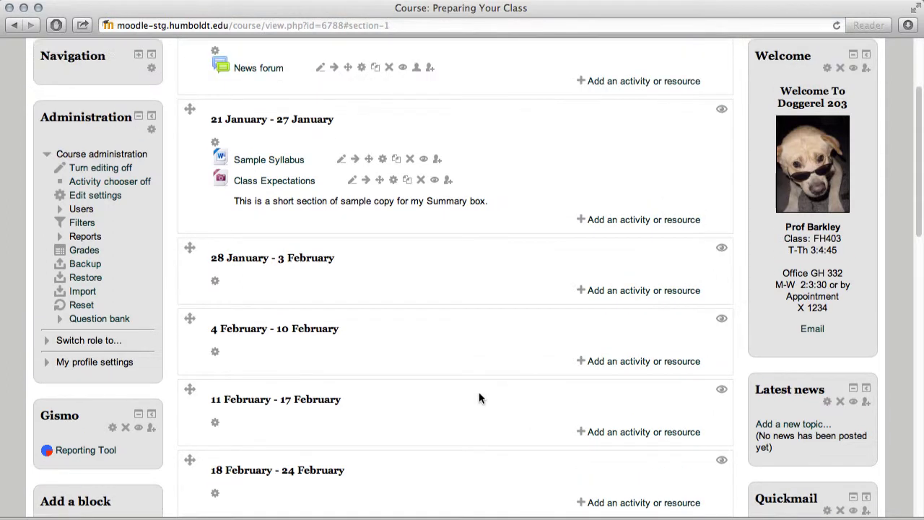
- Drag Sample Syllabus up into the top section, directly below News forum
scroll(478, 397, up, 2)
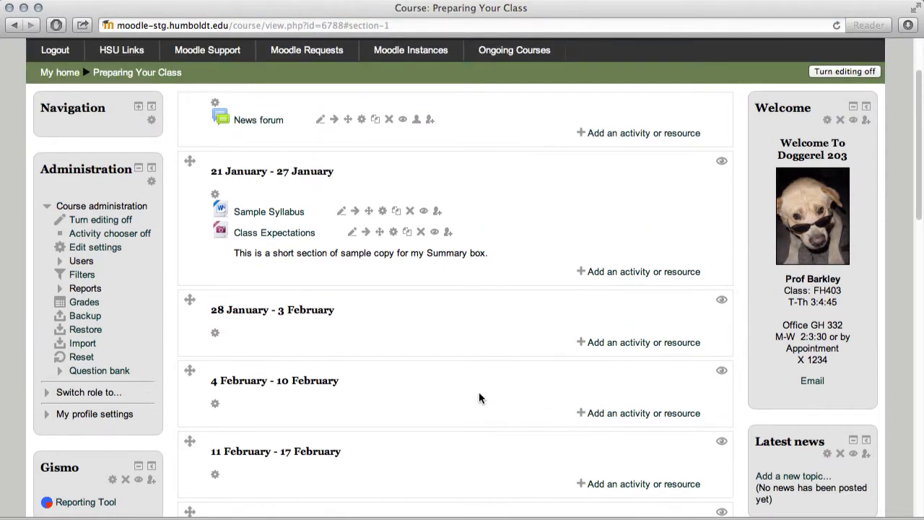
scroll(479, 397, up, 1)
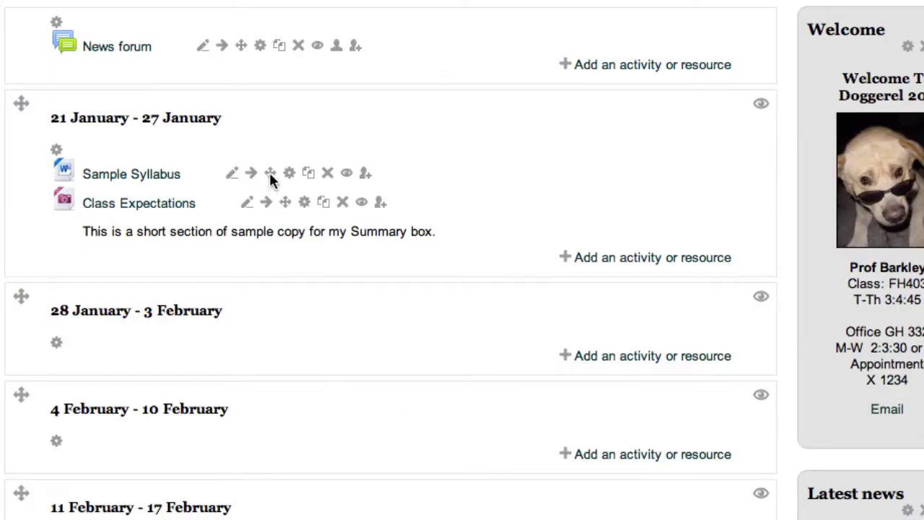
drag(270, 173, 272, 168)
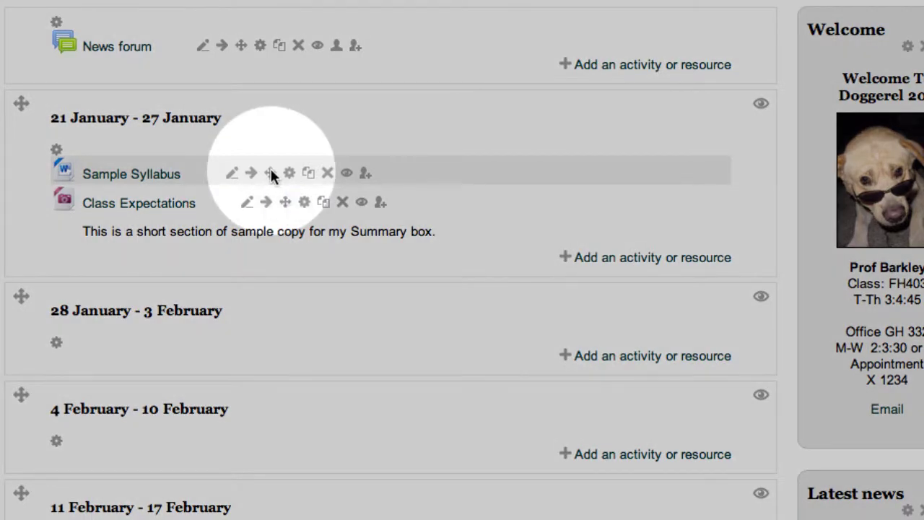
drag(270, 172, 264, 76)
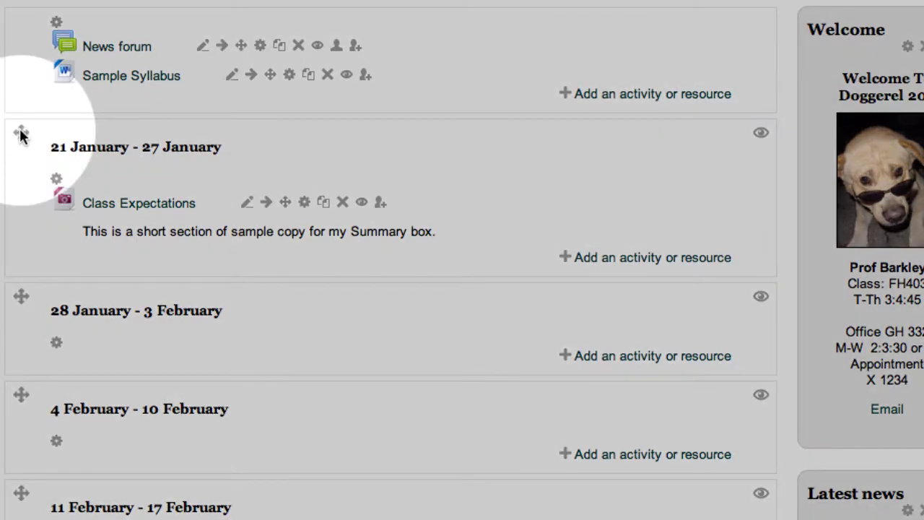
- Drag the 21 January – 27 January week below the 28 January – 3 February week
drag(20, 134, 21, 320)
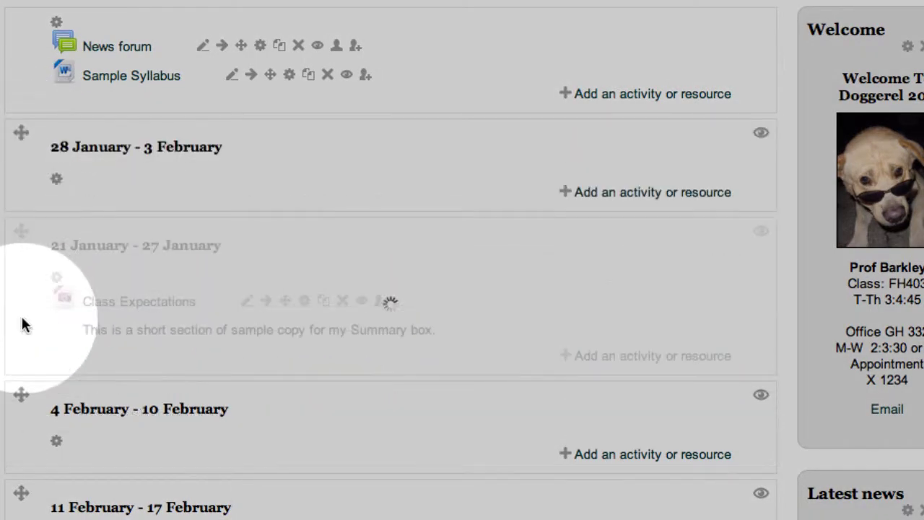